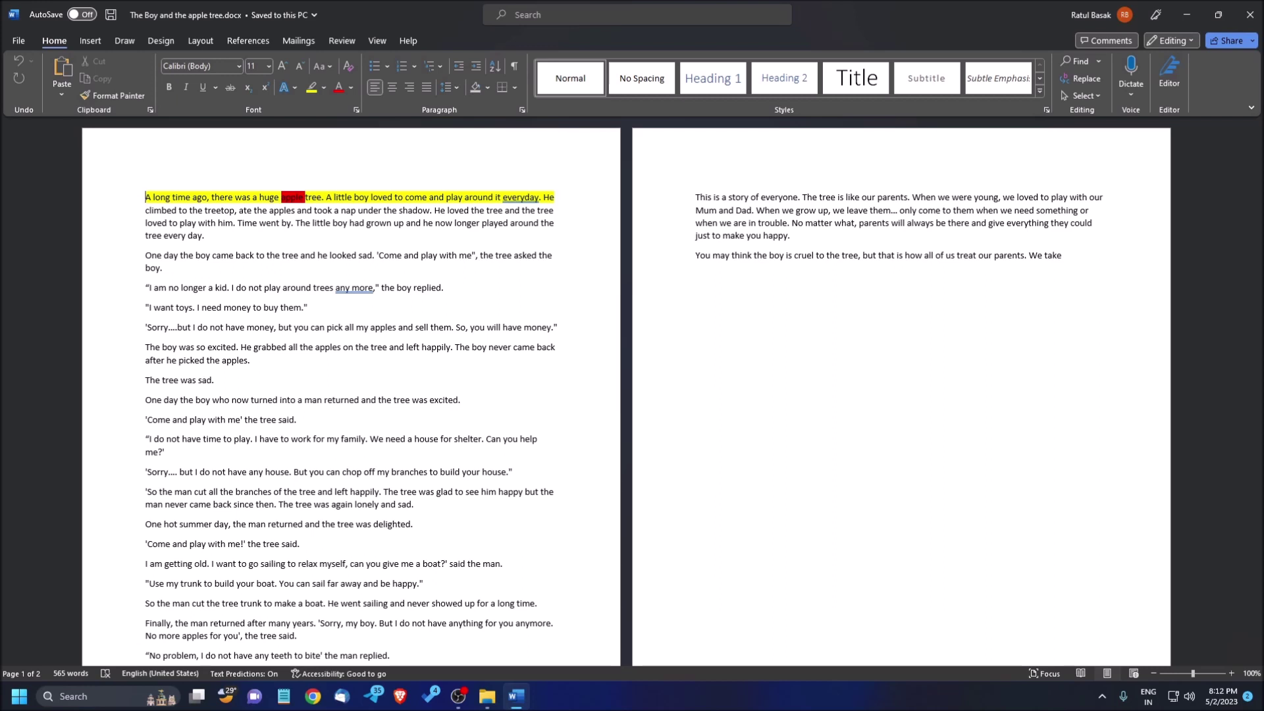
Step: Open Find and Replace with 'Apple' to find and 'Mango' as replacement, and expand More options
key("ctrl+h")
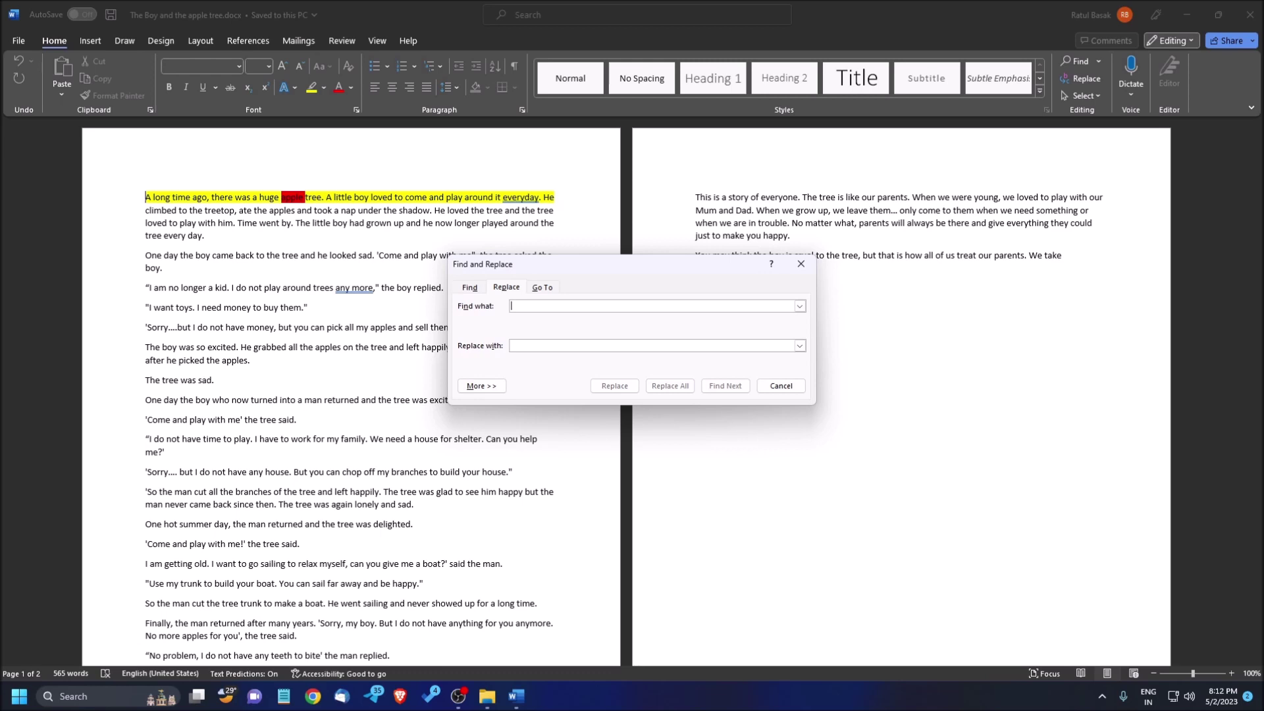
type("Apple")
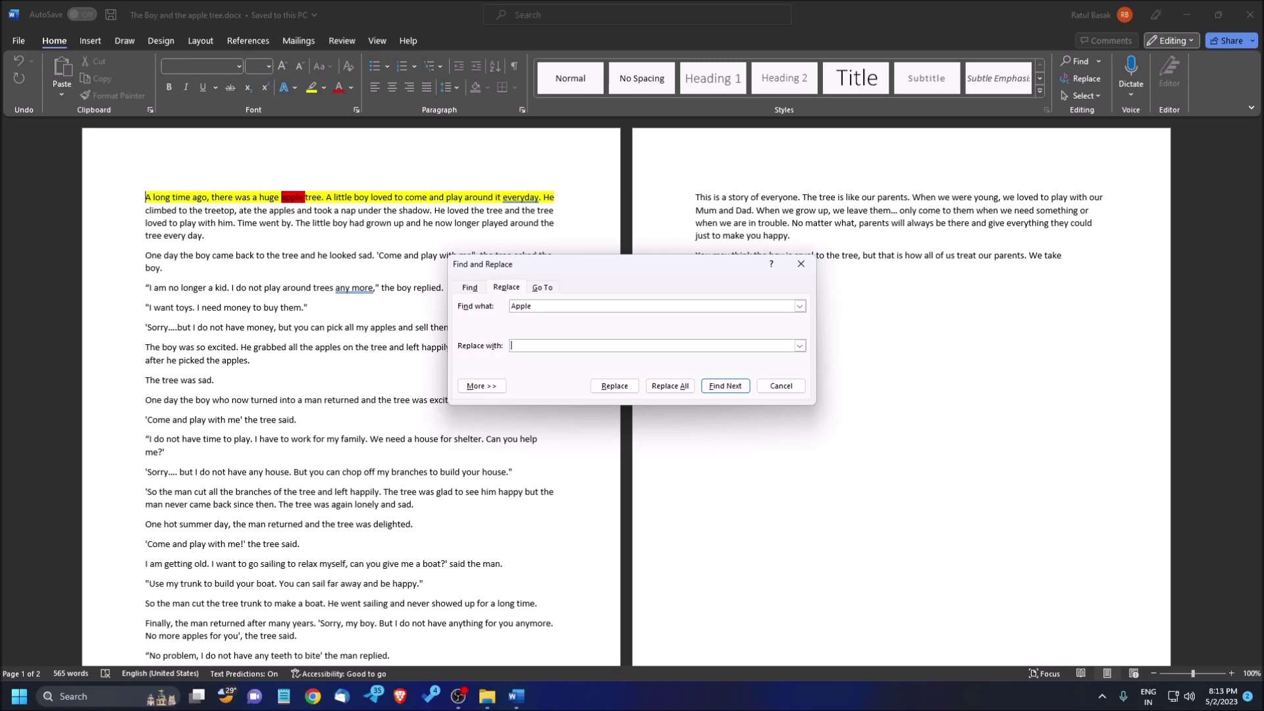
type("Mango")
key("Tab")
key("Tab")
key("shift+Tab")
key("Return")
key("Tab")
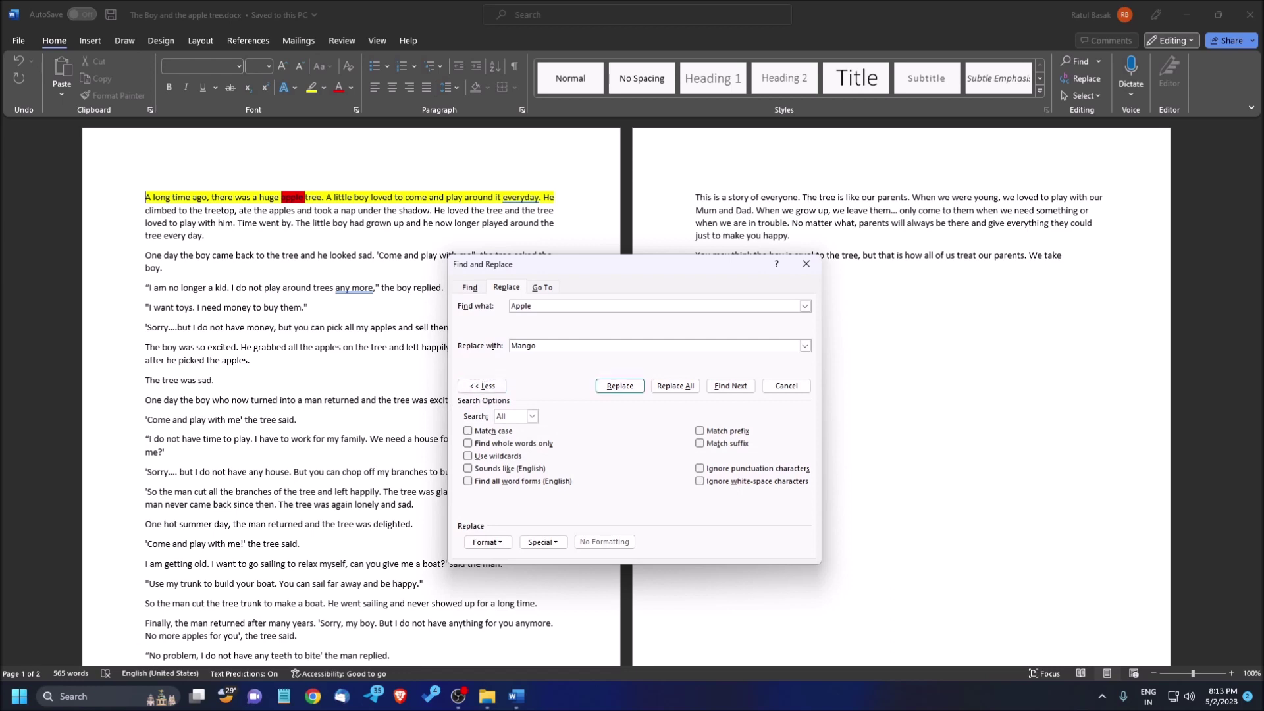
key("Tab")
key("Tab")
key("Tab")
key("Tab")
key("Tab")
left_click(467, 431)
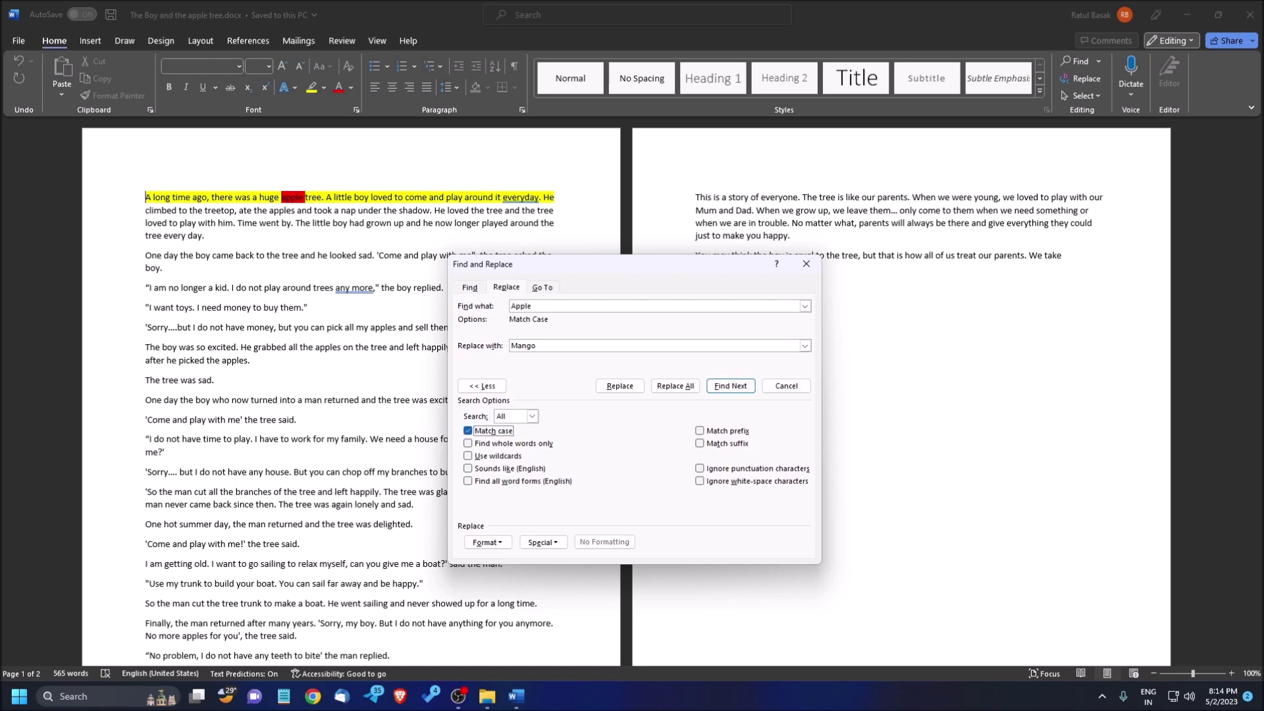
left_click(468, 443)
left_click(468, 431)
key("Tab")
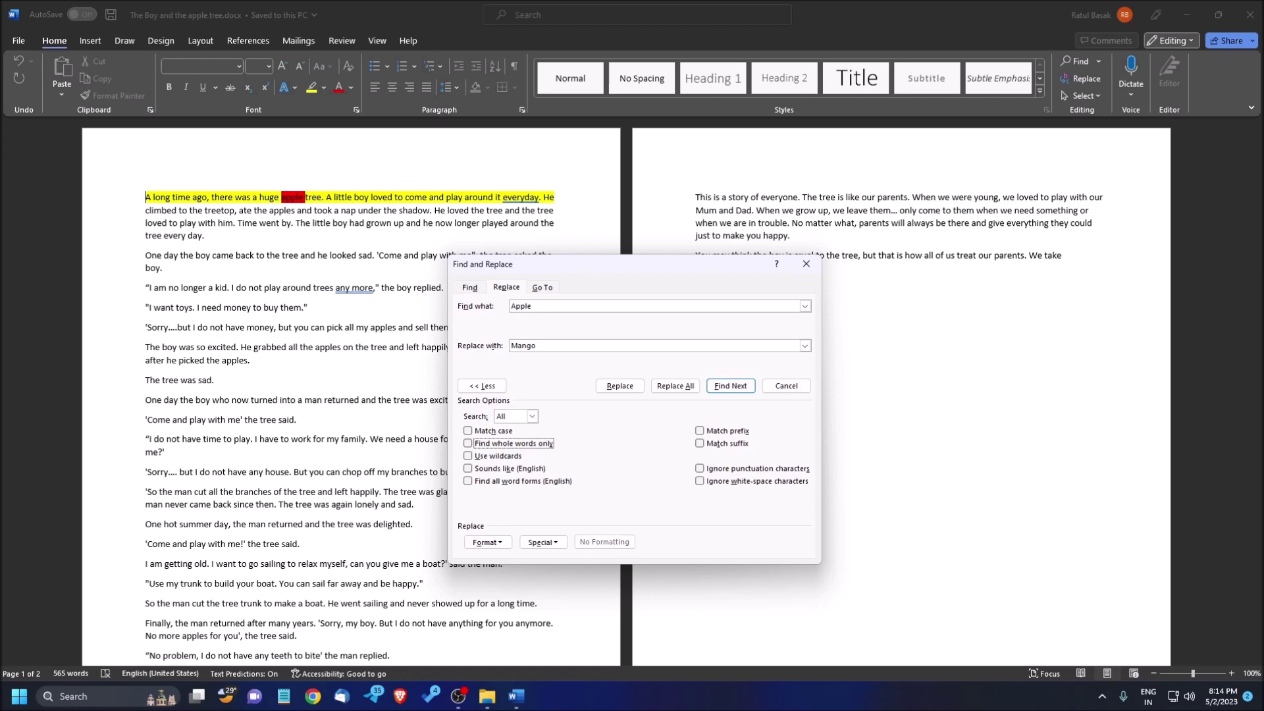
Step: Turn on 'Find whole words only' and move focus to the Replace All button
left_click(469, 442)
key("Tab")
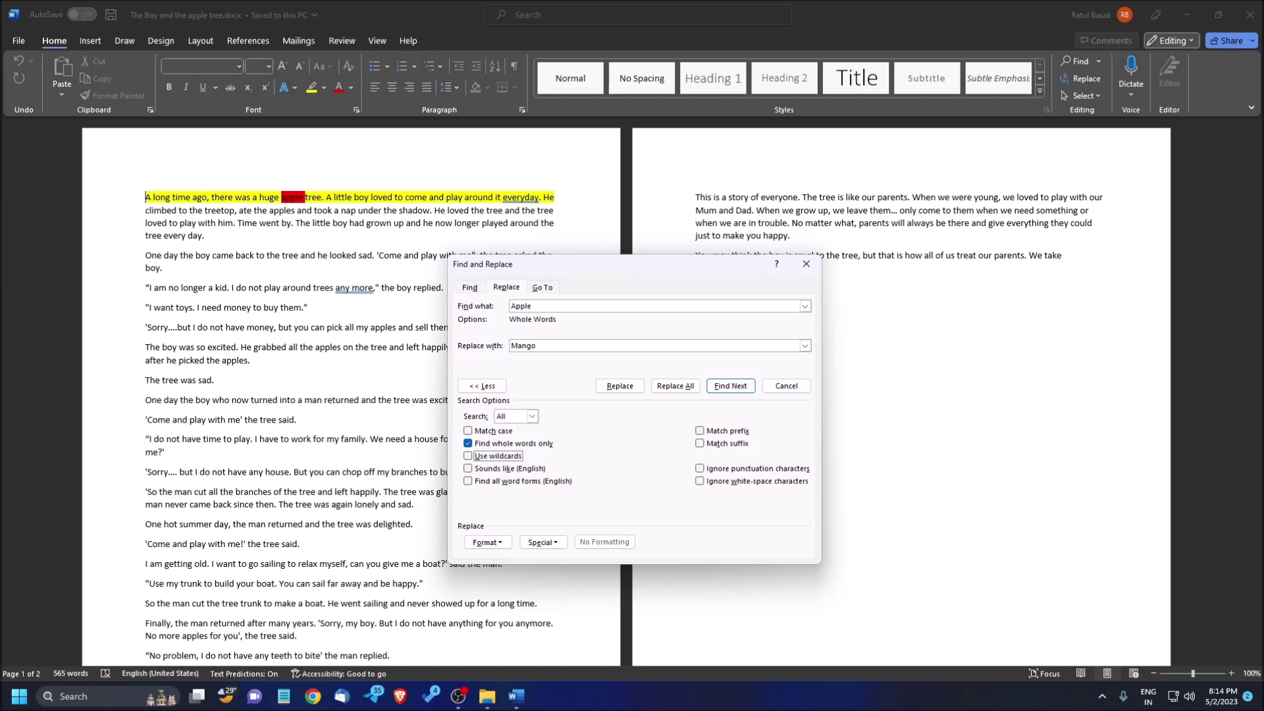
key("Tab")
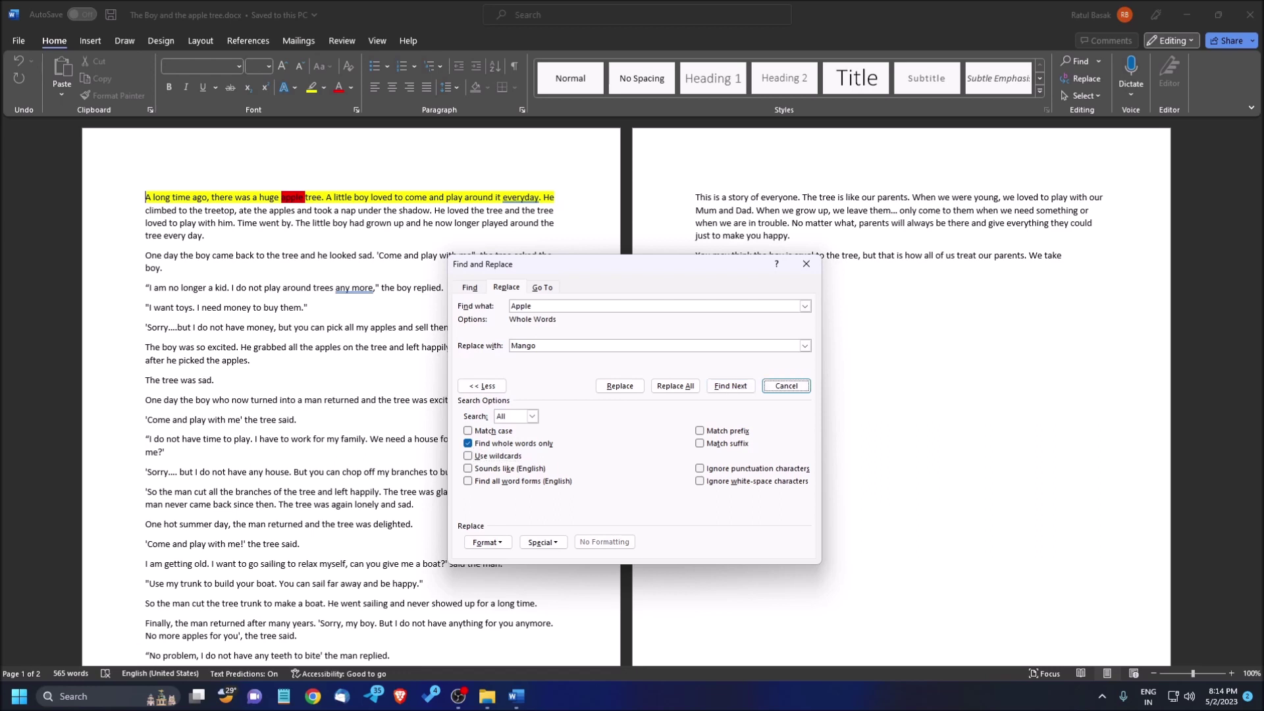
key("shift+Tab")
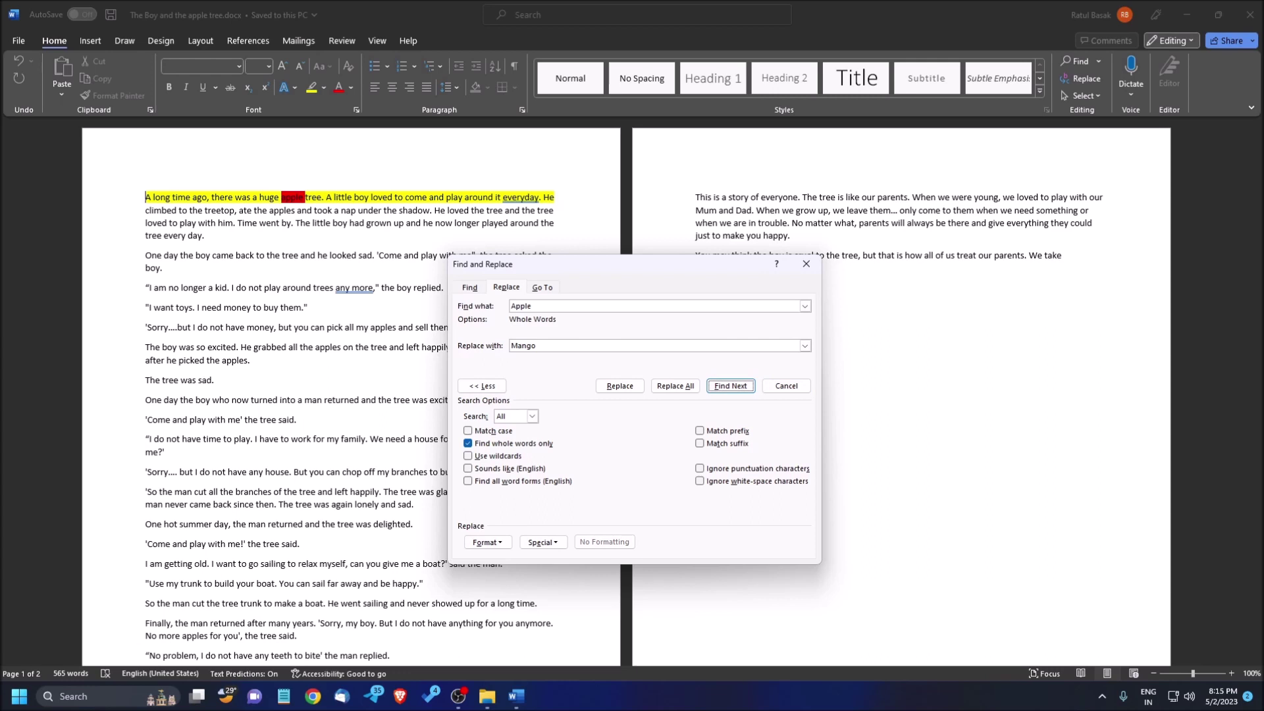
key("shift+Tab")
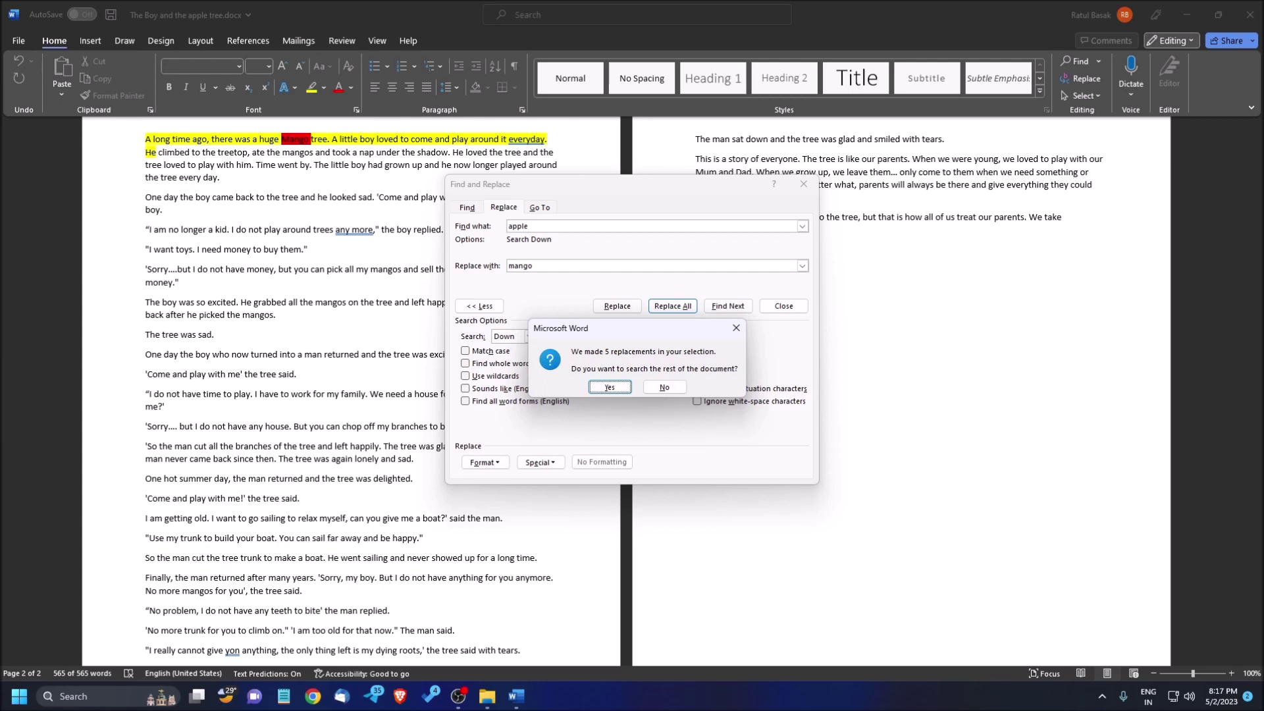
Step: Decline searching the rest, dismiss the five-replacement summary, and close Find and Replace
key("n")
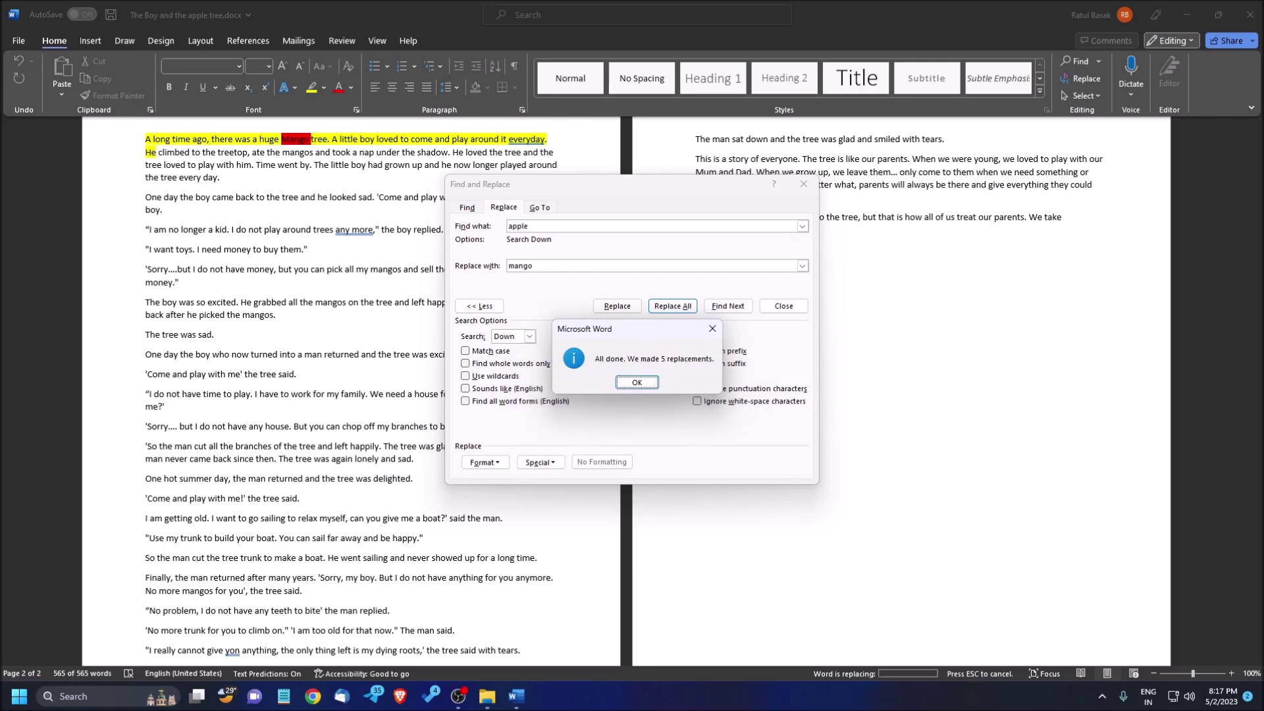
key("Return")
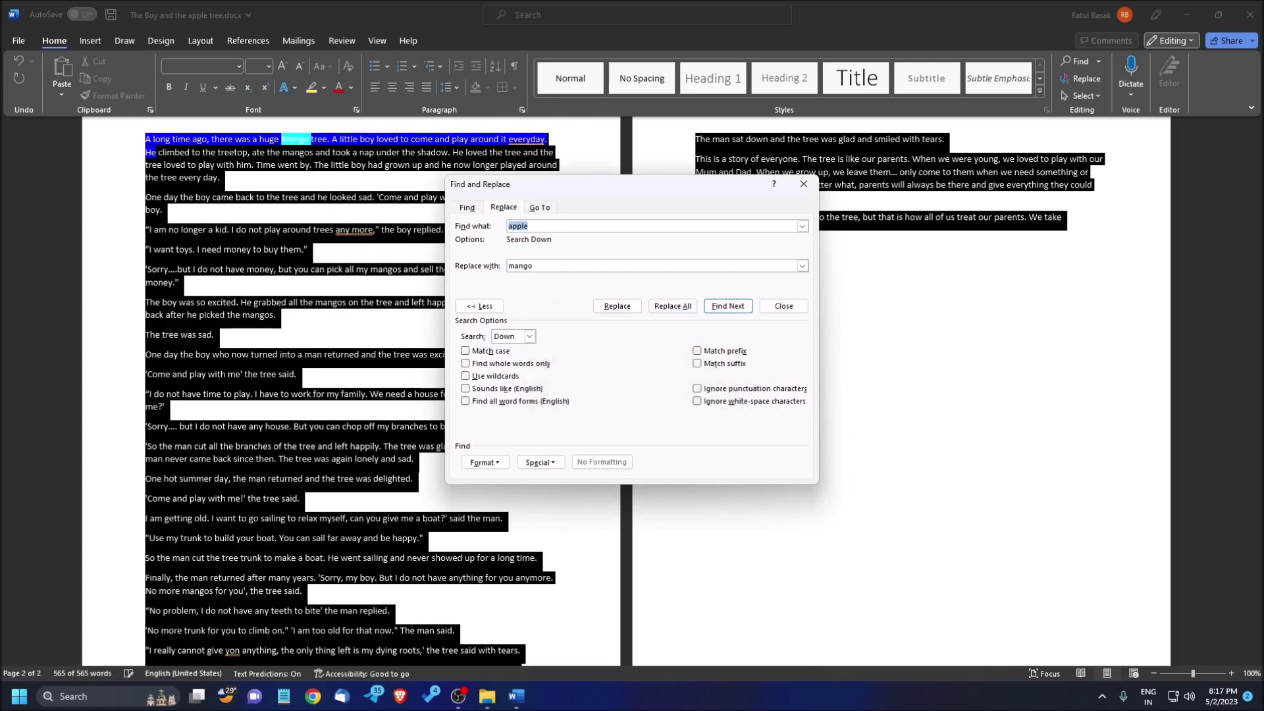
key("Escape")
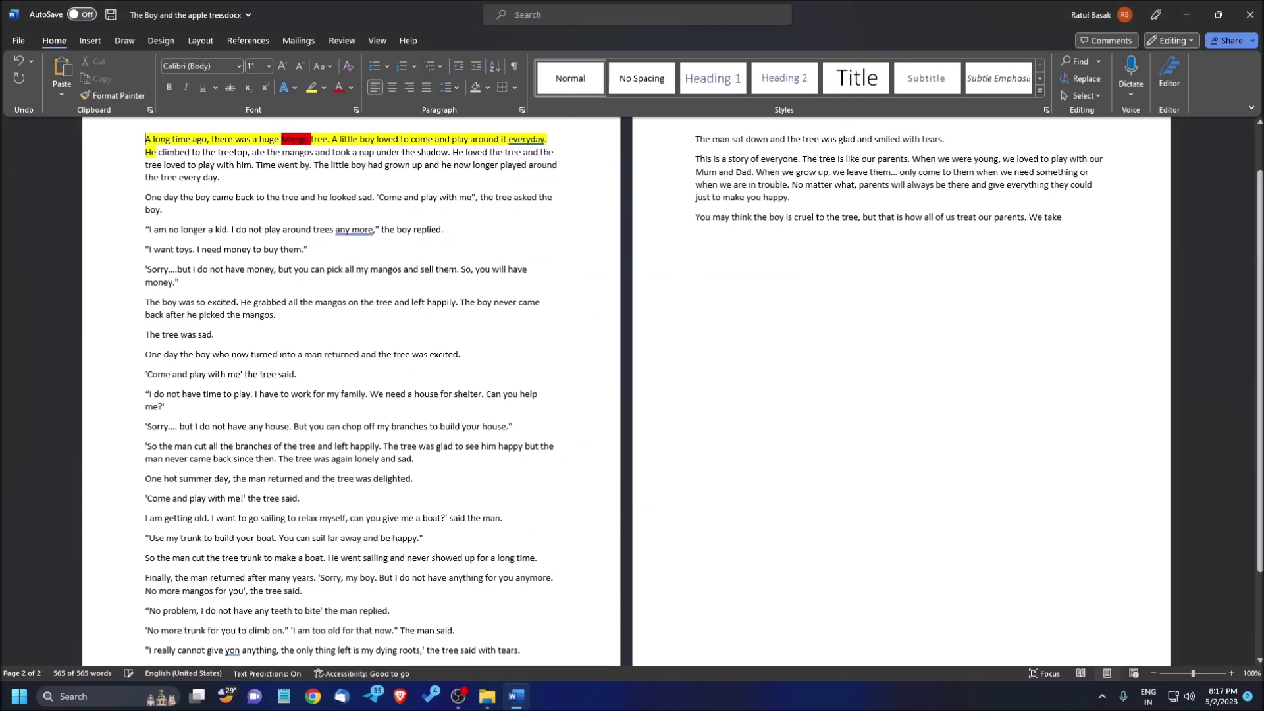